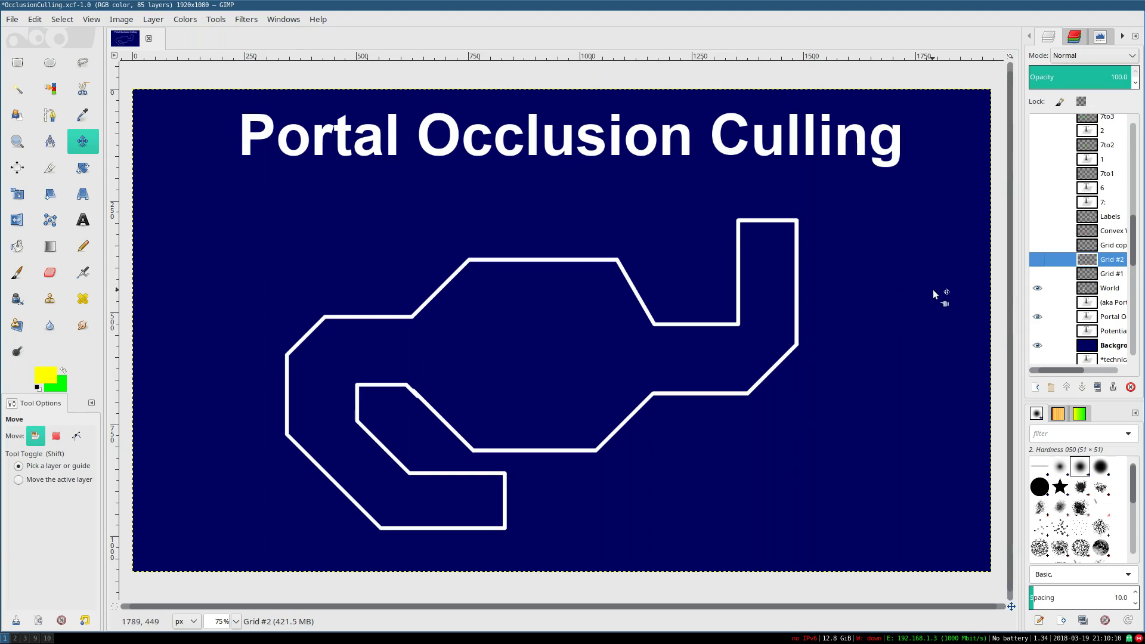
Show the Grid #1 layer so a thin red 2×2 grid lies over the world outline
{"action": "left_click", "coordinate": [1036, 273]}
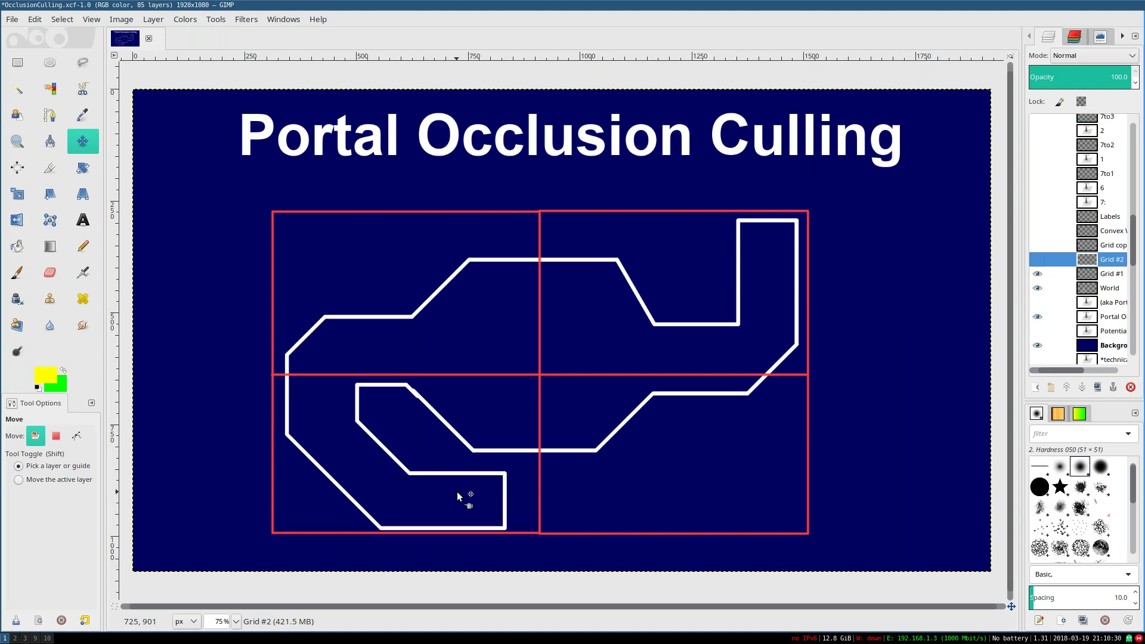
Hide the thin red 2×2 grid layer (Grid #1)
{"action": "left_click", "coordinate": [1037, 273]}
Show the Grid copy layer so a thick red 5×3 grid covers the world outline
{"action": "left_click", "coordinate": [1038, 245]}
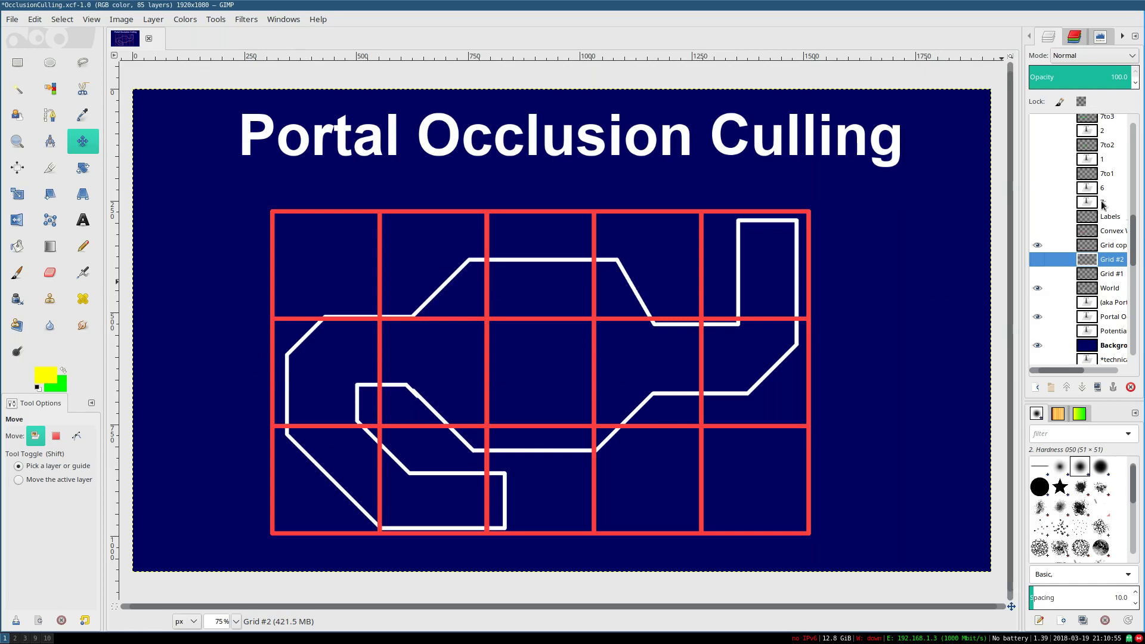
Hide the thick grid, then show the Convex portal lines and the room labels 1 to 7
{"action": "left_click", "coordinate": [1038, 243]}
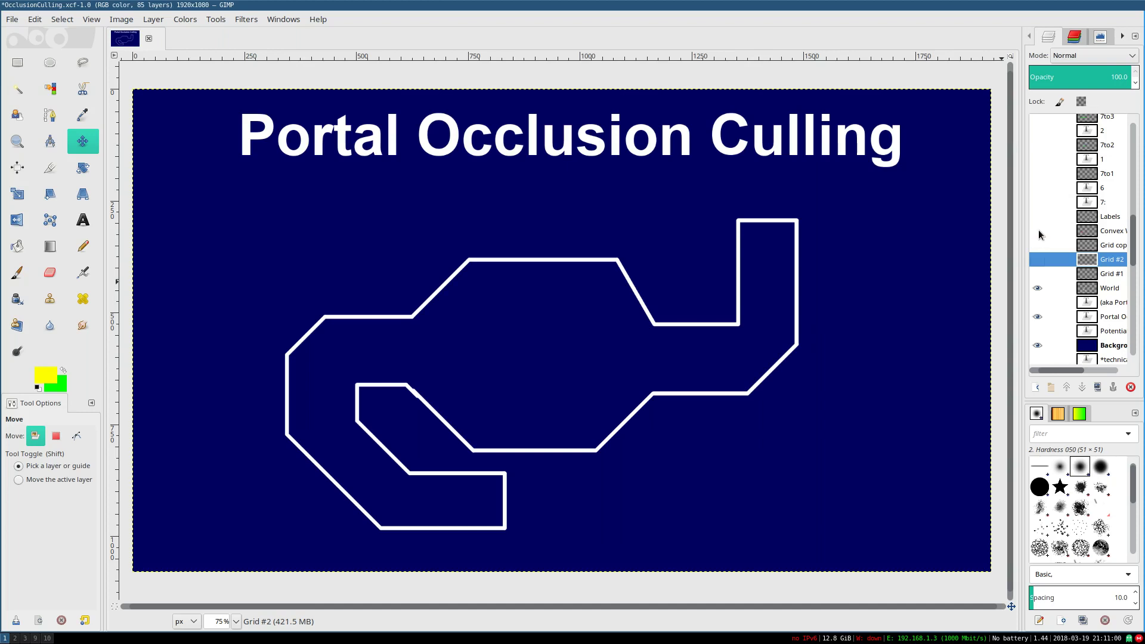
{"action": "left_click", "coordinate": [1038, 230]}
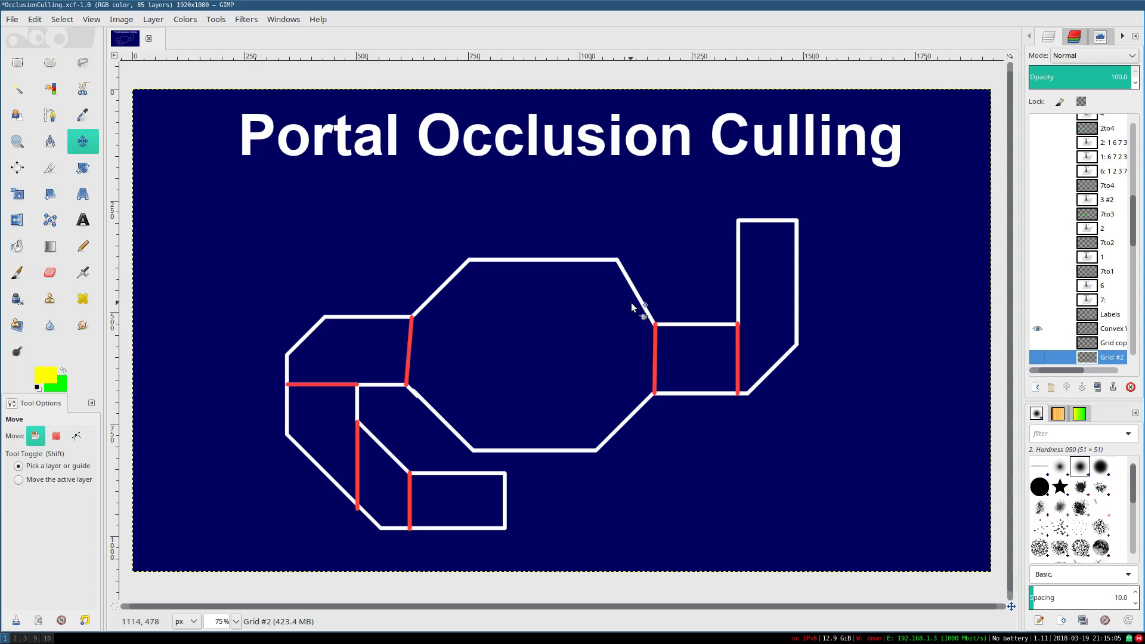
{"action": "left_click", "coordinate": [1038, 315]}
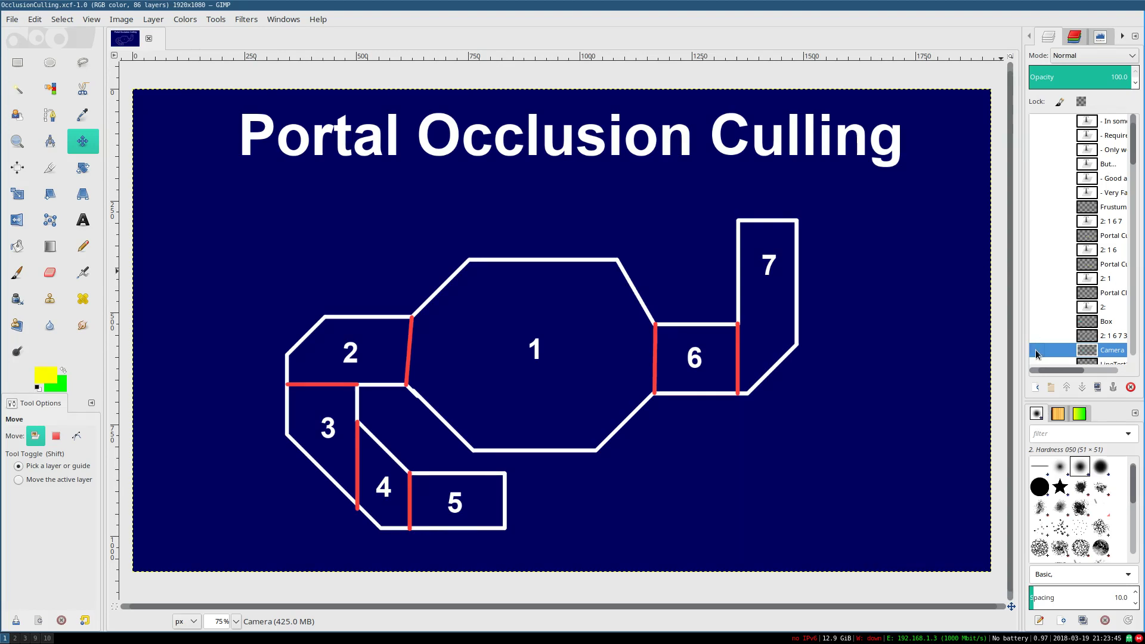
Show the Camera layer, placing the cyan camera and its wide frustum in room 2
{"action": "left_click", "coordinate": [1036, 352]}
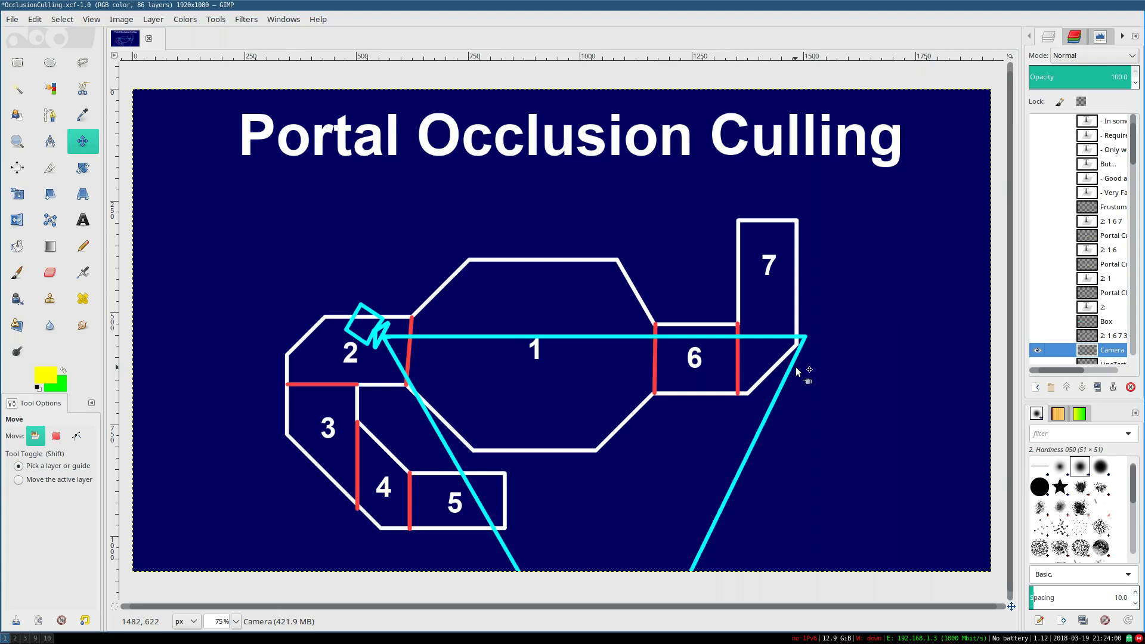
Show the text layer with the visibility list '2: 1 6 7 3 4 5' beside the diagram
{"action": "left_click", "coordinate": [1038, 336]}
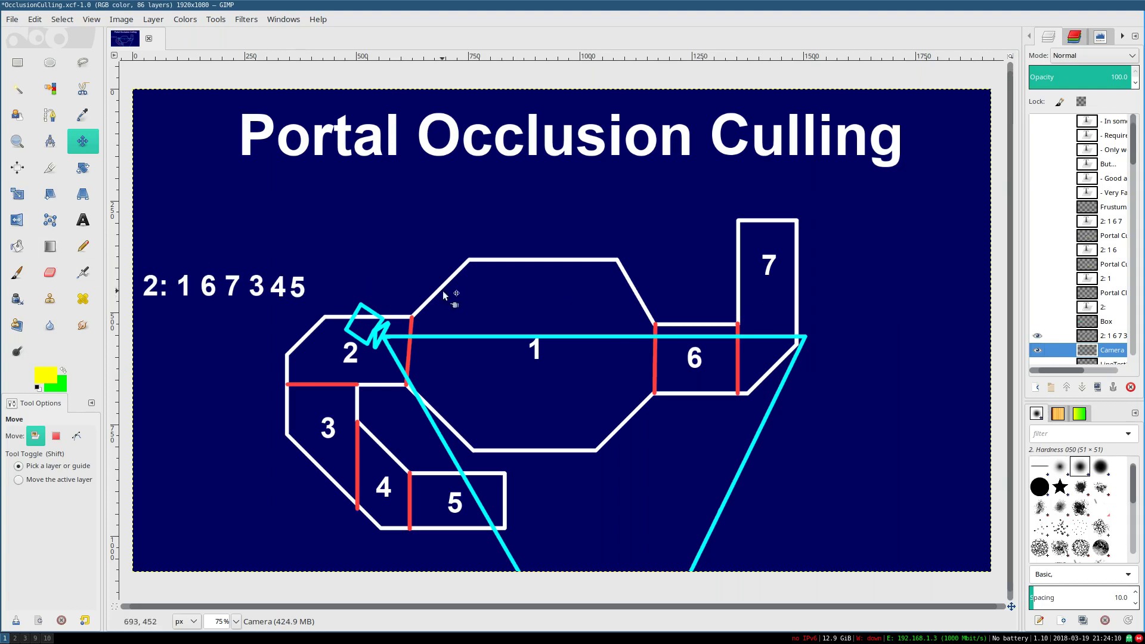
Turn '2:' and room 1 green in the visibility list
{"action": "left_click", "coordinate": [1037, 306]}
{"action": "left_click", "coordinate": [1037, 278]}
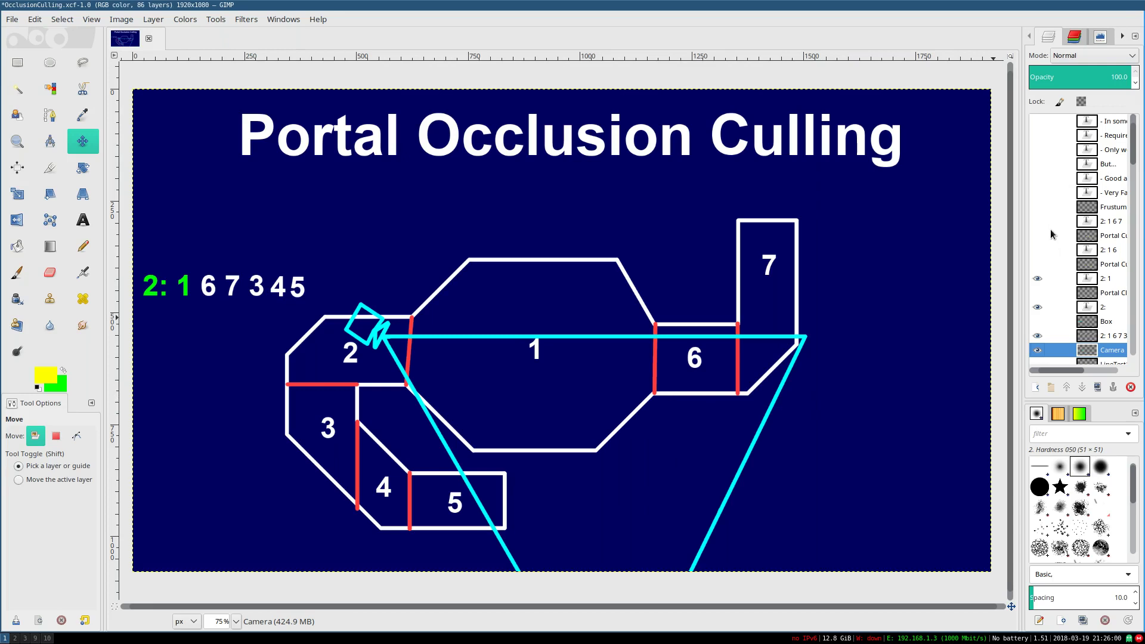
Show the yellow frustum narrowed through the portal and turn room 6 green in the list
{"action": "left_click", "coordinate": [1037, 264]}
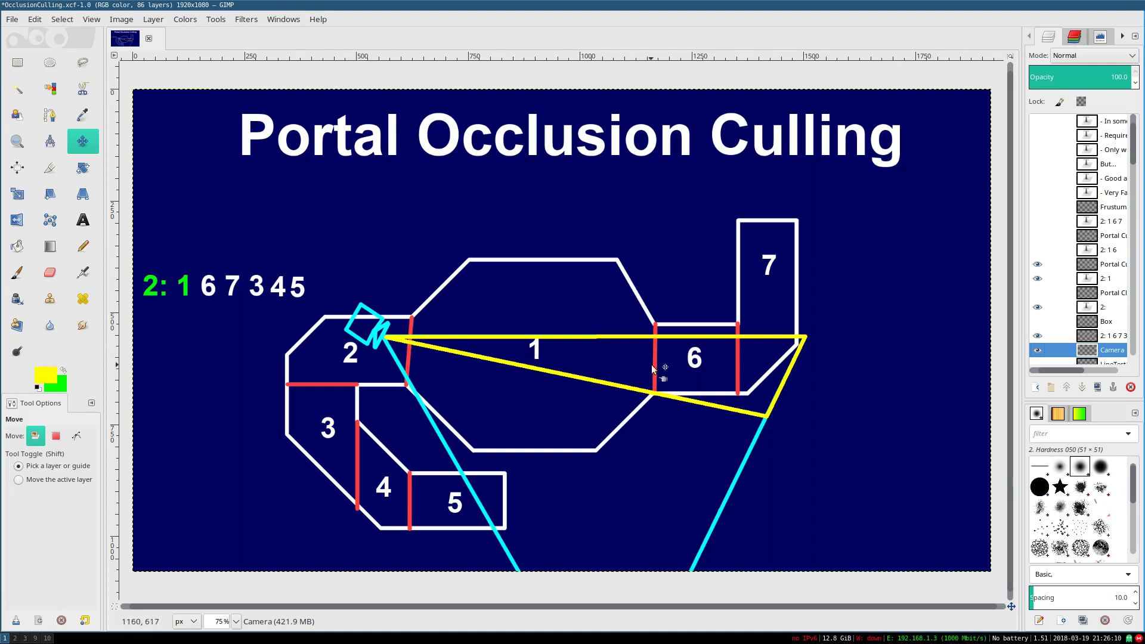
{"action": "left_click", "coordinate": [1037, 250]}
Narrow the yellow frustum through the next portal and turn room 7 green in the list
{"action": "left_click", "coordinate": [1038, 265]}
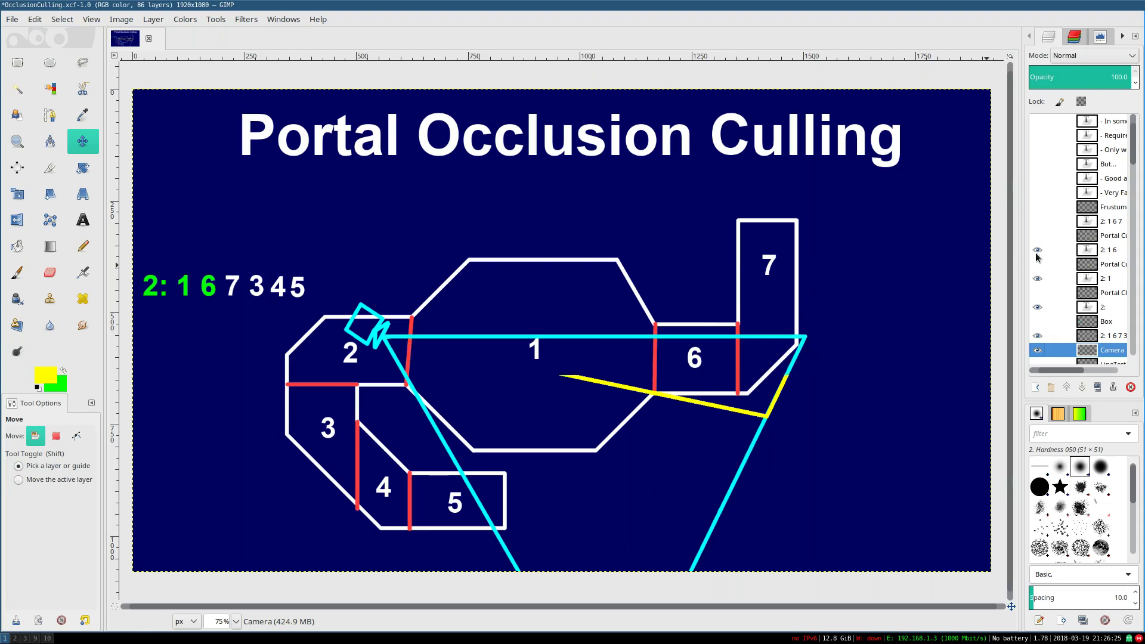
{"action": "left_click", "coordinate": [1037, 236]}
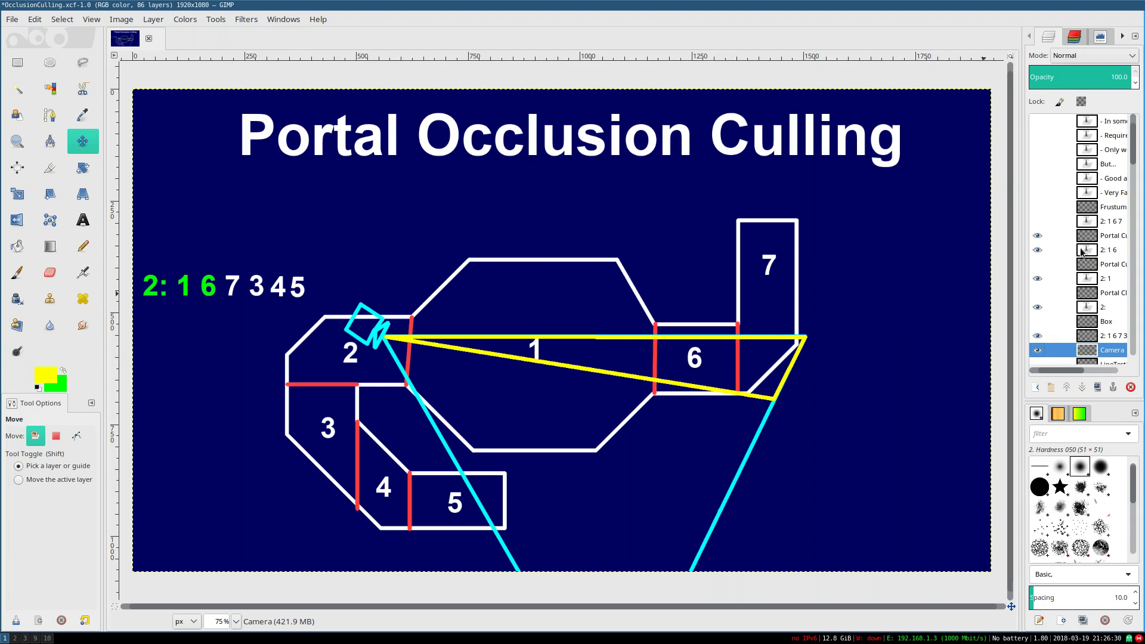
{"action": "left_click", "coordinate": [1038, 221]}
Hide the yellow frustum lines and toggle the red crosses over rooms 3, 4 and 5
{"action": "left_click", "coordinate": [1038, 236]}
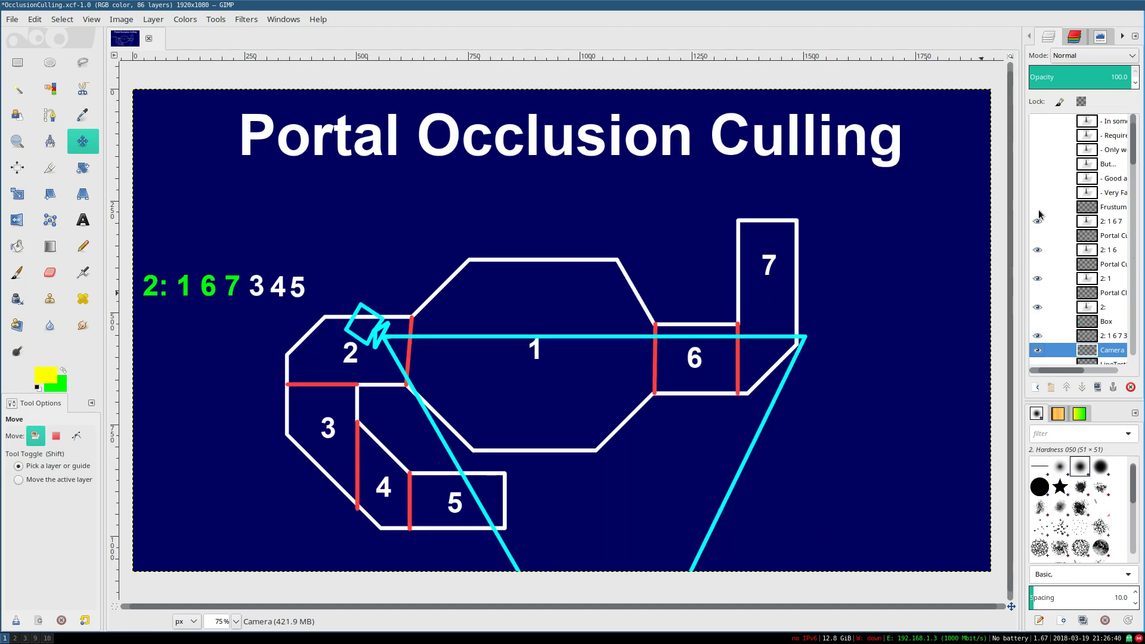
{"action": "left_click", "coordinate": [1038, 207]}
{"action": "left_click", "coordinate": [1038, 207]}
Restore the red crosses over 3, 4 and 5 and show the '- Fast!' bullet under the title
{"action": "left_click", "coordinate": [1038, 207]}
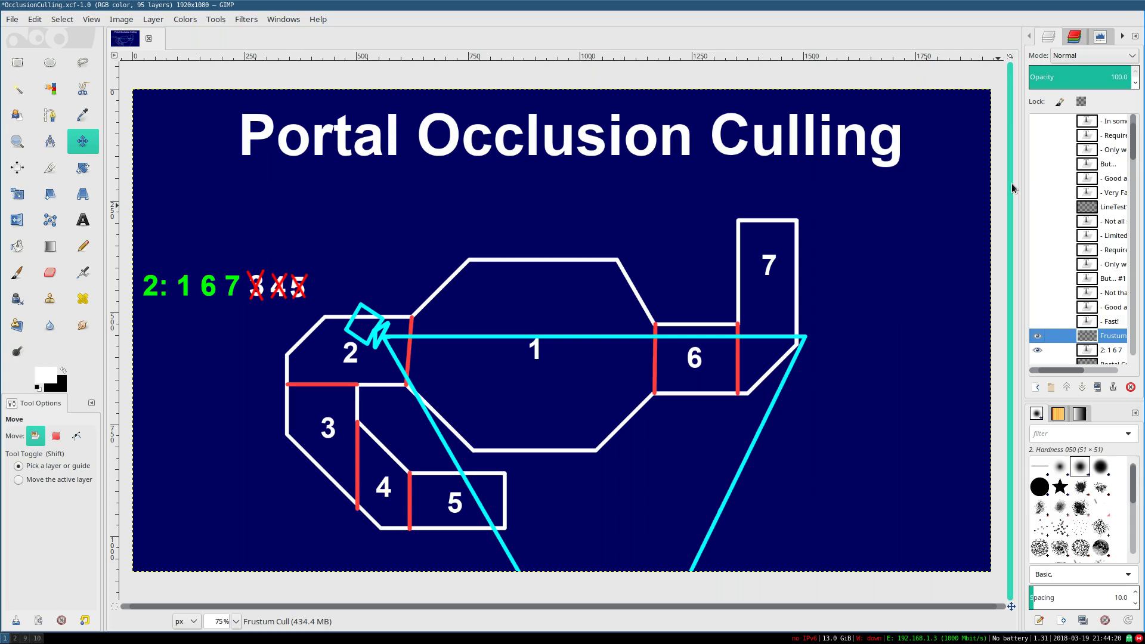
{"action": "left_click", "coordinate": [1037, 320]}
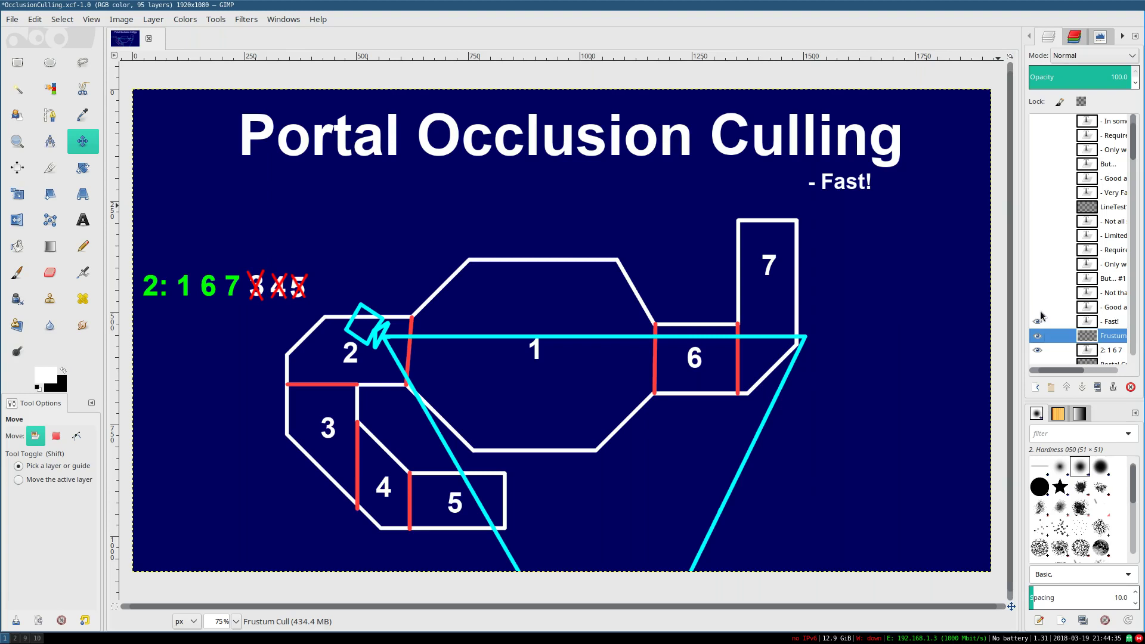
Make the '- Good accuracy' bullet layer visible so it appears below '- Fast!'
{"action": "left_click", "coordinate": [1037, 319]}
{"action": "left_click", "coordinate": [1036, 307]}
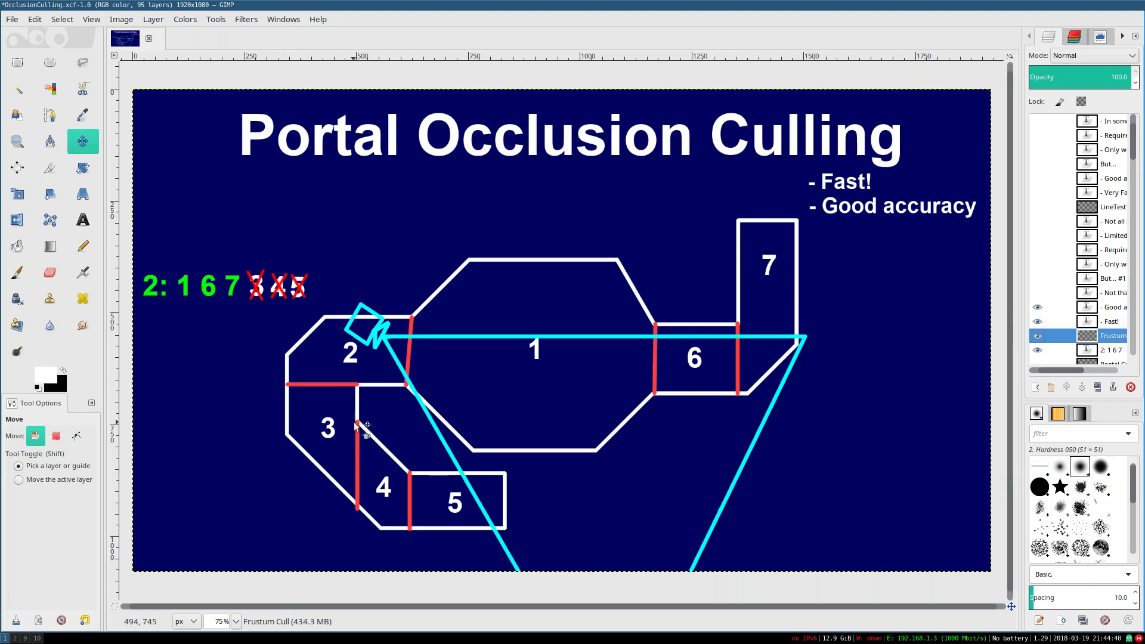
Add a new empty layer, paint two Paintbrush test loops in cell 1, then undo them
{"action": "left_click", "coordinate": [1036, 387]}
{"action": "left_click", "coordinate": [1094, 476]}
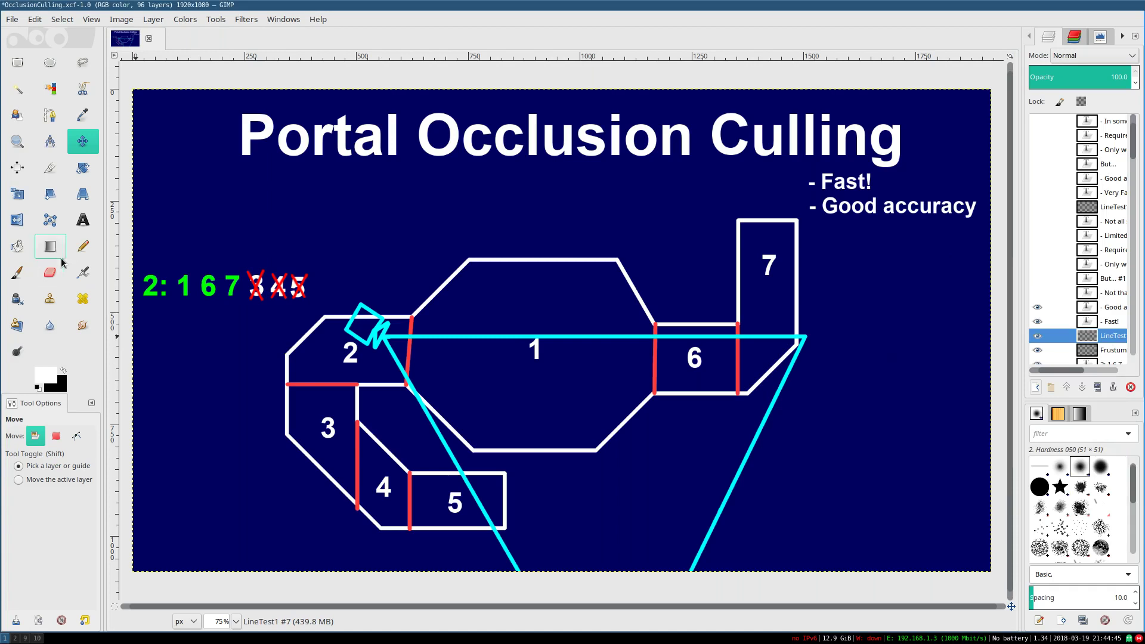
{"action": "left_click", "coordinate": [16, 273]}
{"action": "mouse_move", "coordinate": [555, 378]}
{"action": "left_mouse_down"}
{"action": "mouse_move", "coordinate": [508, 408]}
{"action": "mouse_move", "coordinate": [571, 404]}
{"action": "mouse_move", "coordinate": [548, 379]}
{"action": "left_mouse_up"}
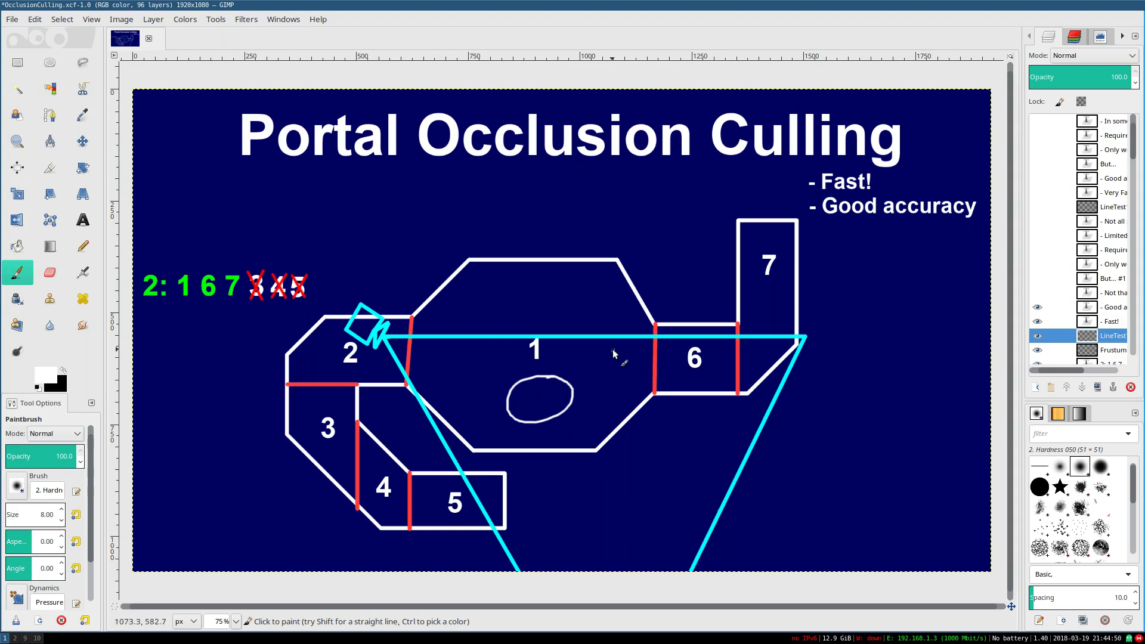
{"action": "mouse_move", "coordinate": [601, 338]}
{"action": "left_mouse_down"}
{"action": "mouse_move", "coordinate": [576, 351]}
{"action": "mouse_move", "coordinate": [580, 390]}
{"action": "mouse_move", "coordinate": [622, 367]}
{"action": "mouse_move", "coordinate": [599, 339]}
{"action": "left_mouse_up"}
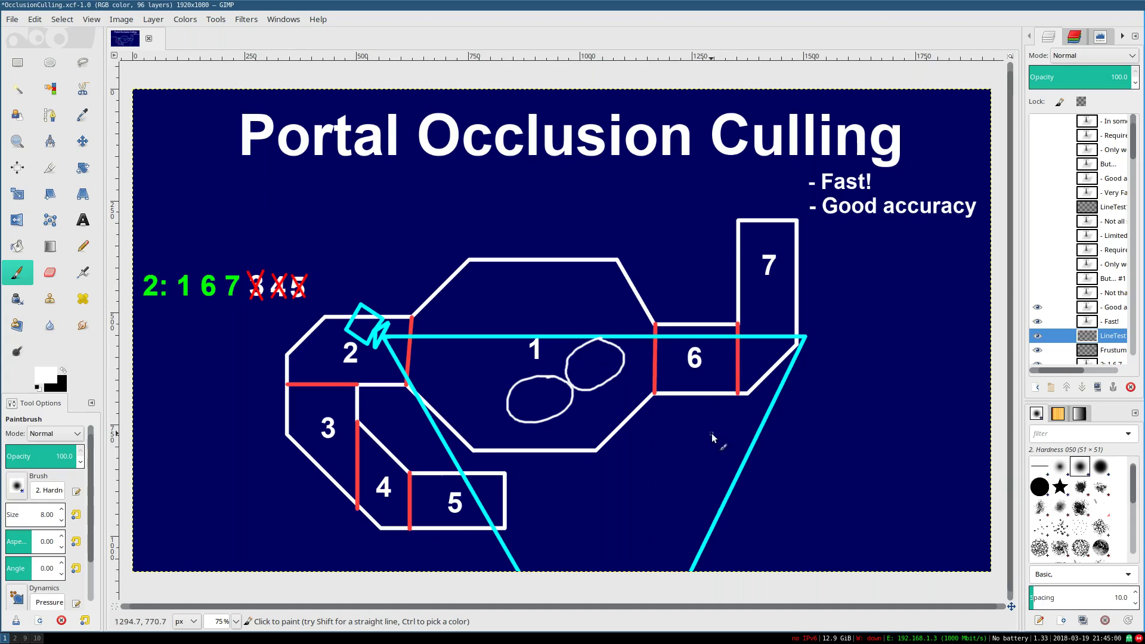
{"action": "key", "text": "ctrl+z"}
{"action": "key", "text": "ctrl+z"}
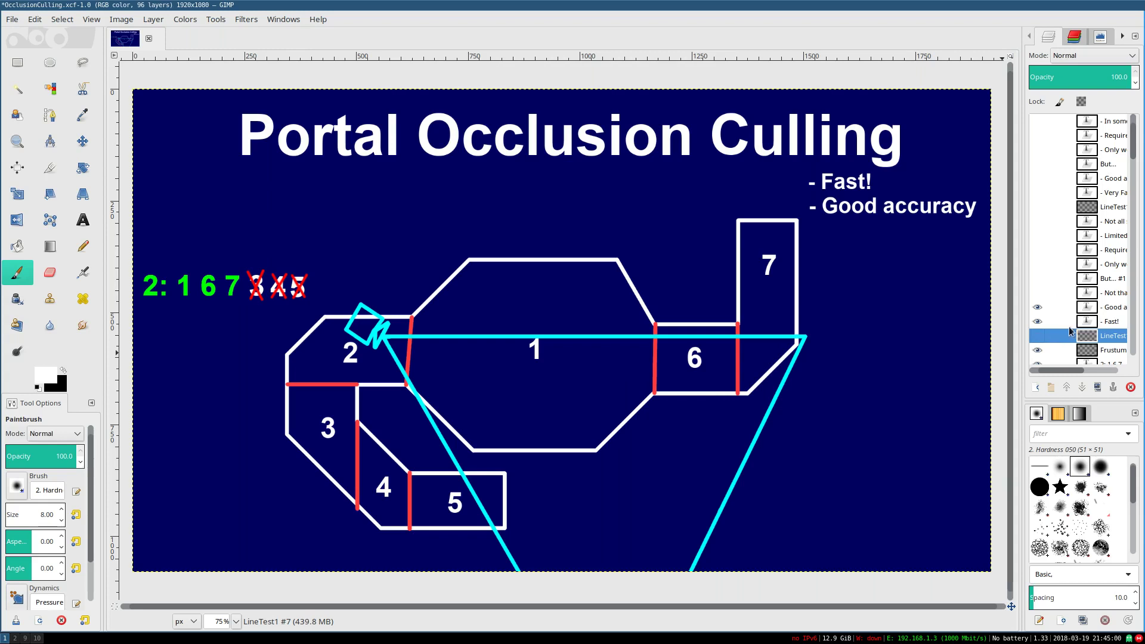
Show the '- Not that hard to implement' bullet, save the image, and reveal the 'But...' heading
{"action": "left_click", "coordinate": [1109, 296]}
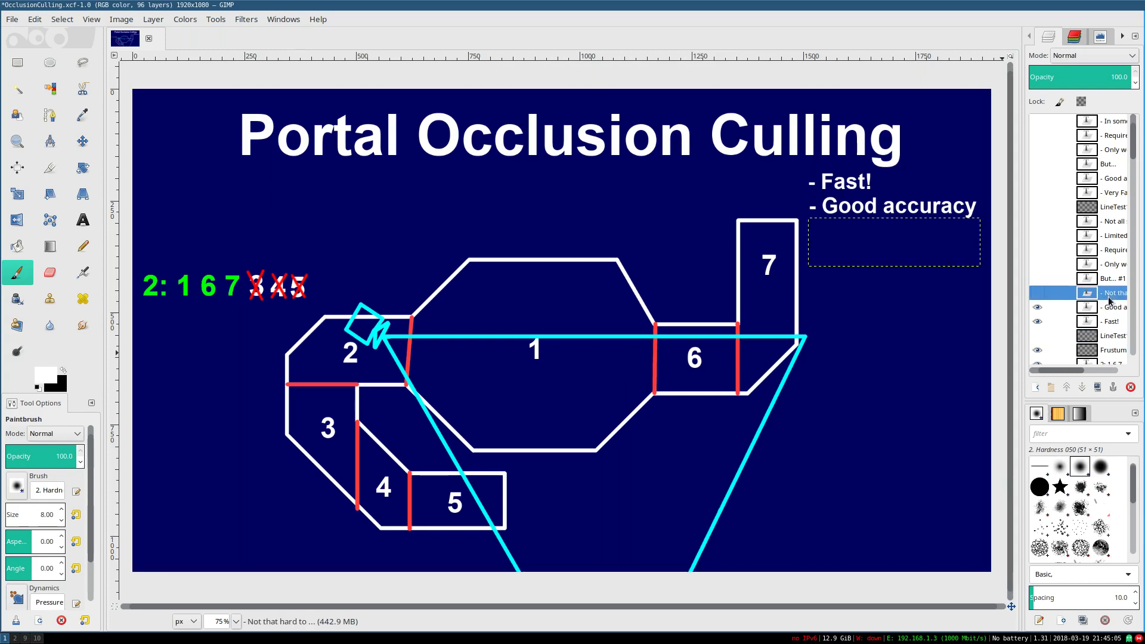
{"action": "left_click", "coordinate": [1037, 293]}
{"action": "left_click", "coordinate": [1106, 337]}
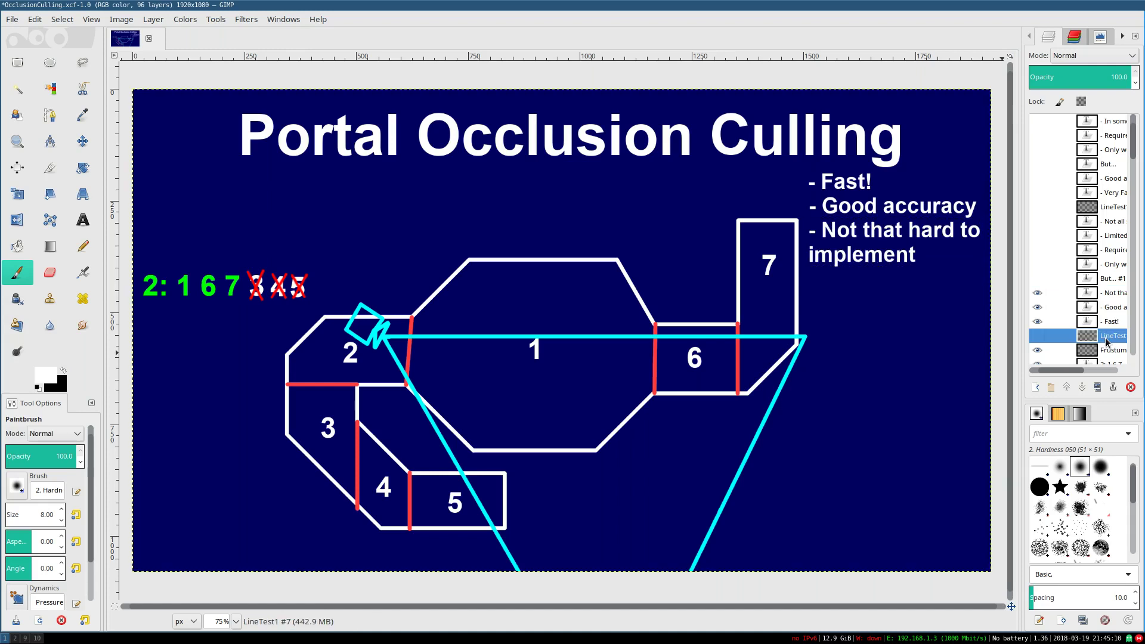
{"action": "key", "text": "ctrl+s"}
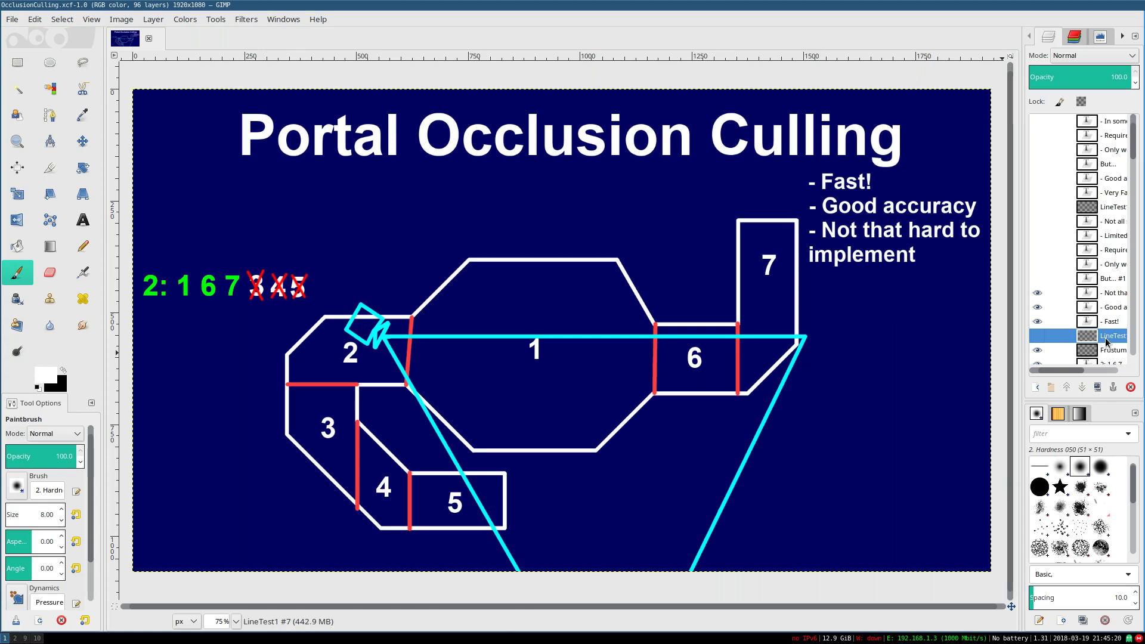
{"action": "left_click", "coordinate": [1037, 279]}
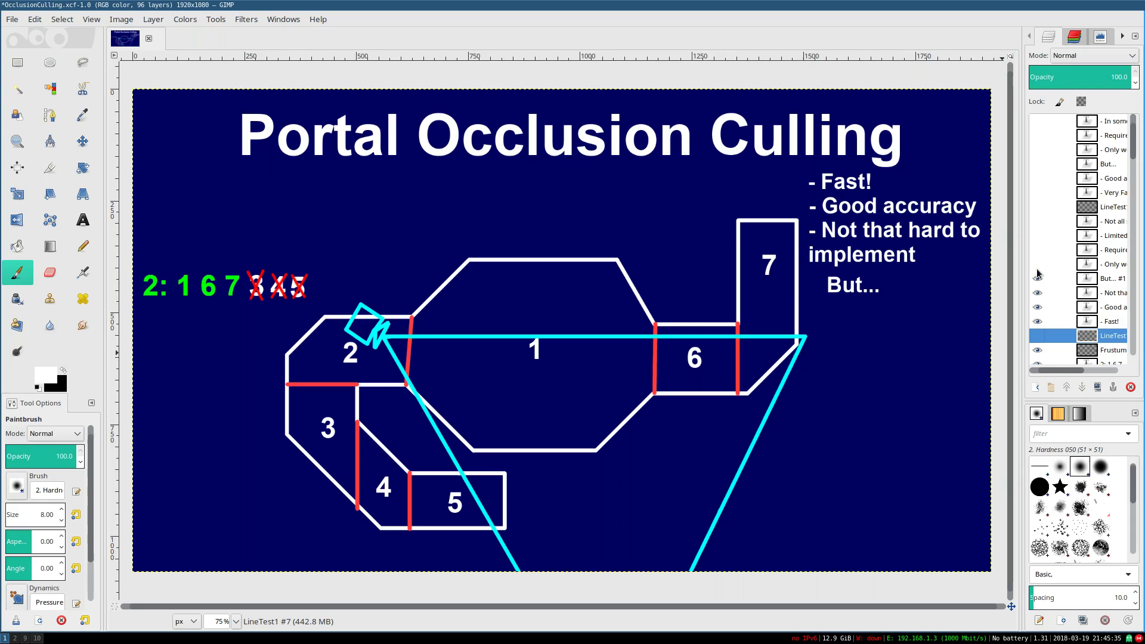
Make the '- Only works on static geometry' and '- Requires special preprocessing' bullet layers visible
{"action": "left_click", "coordinate": [1037, 265]}
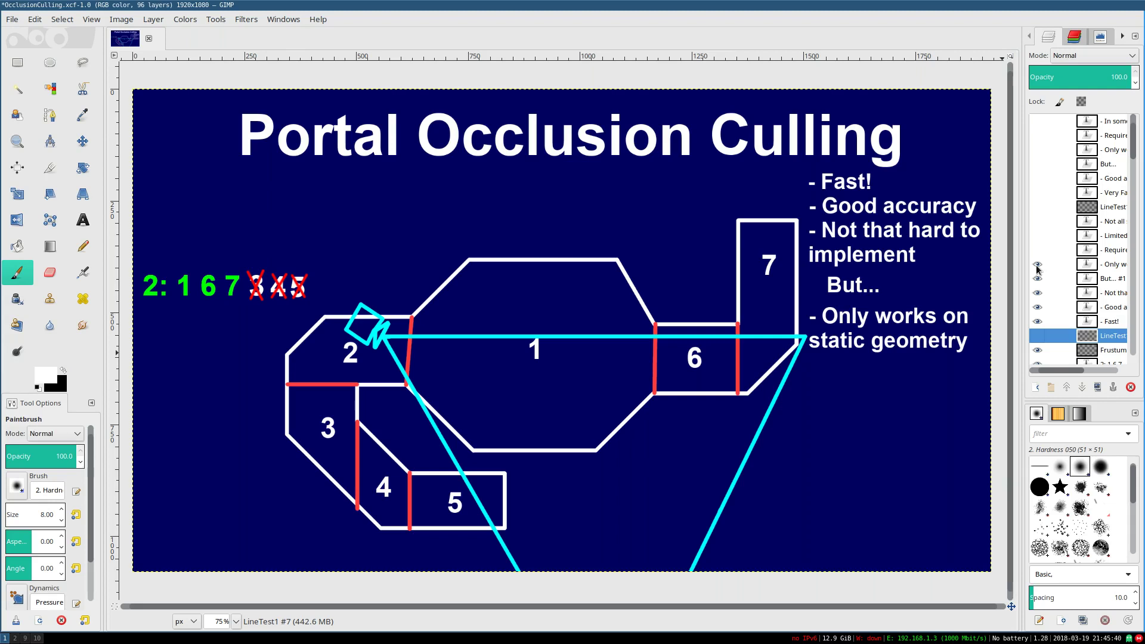
{"action": "left_click", "coordinate": [1038, 249]}
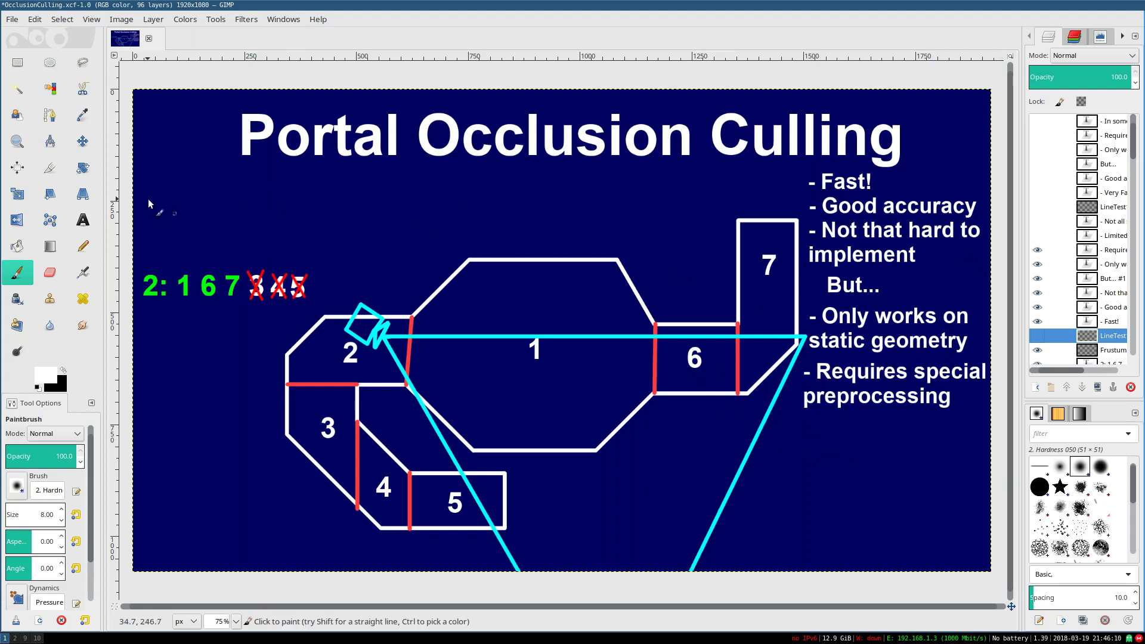
Switch to the Move tool in the toolbox for repositioning layers
{"action": "left_click", "coordinate": [82, 141]}
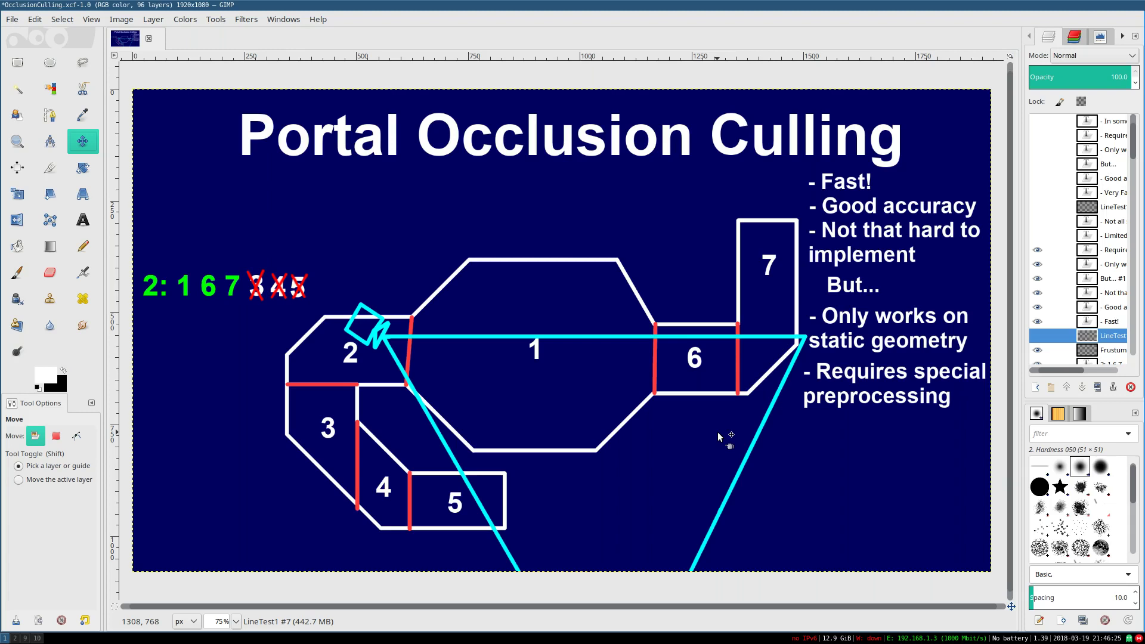
Reveal the cons '- Limited number of portals can be handled per frame' and 'Not all scenes divide well'
{"action": "left_click", "coordinate": [1037, 235]}
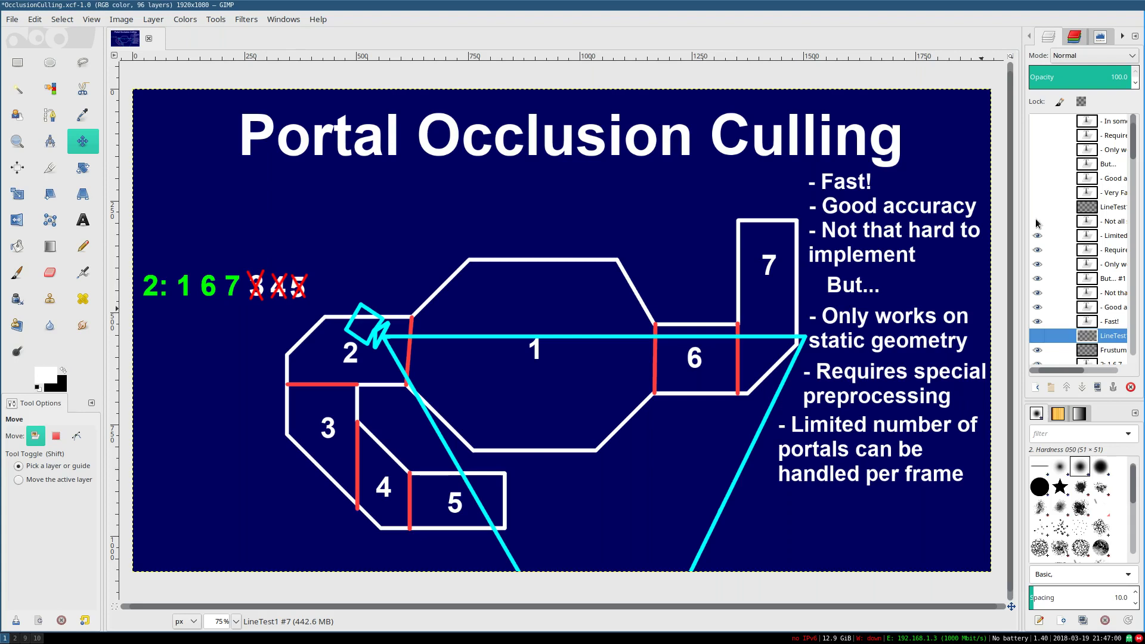
{"action": "left_click", "coordinate": [1037, 221]}
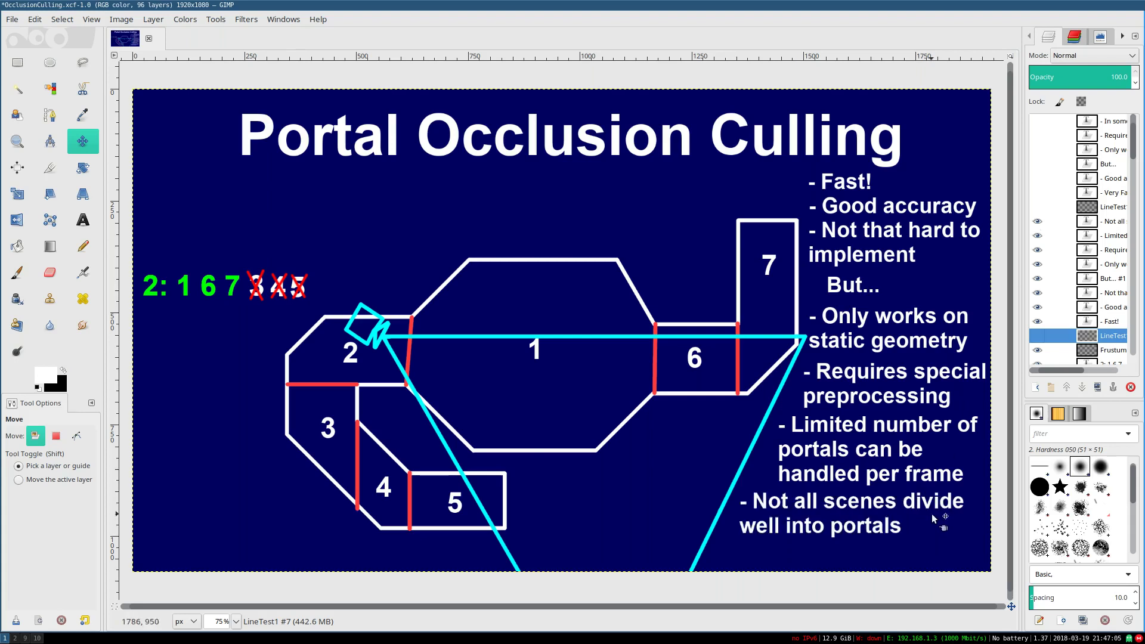